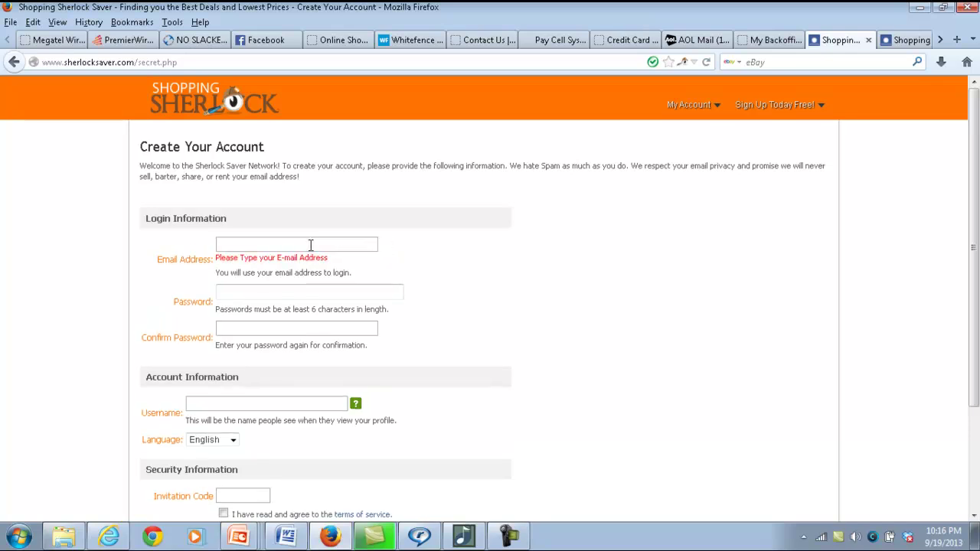
Move through the Password, Confirm Password and Username fields, then enter the invitation code
click(301, 287)
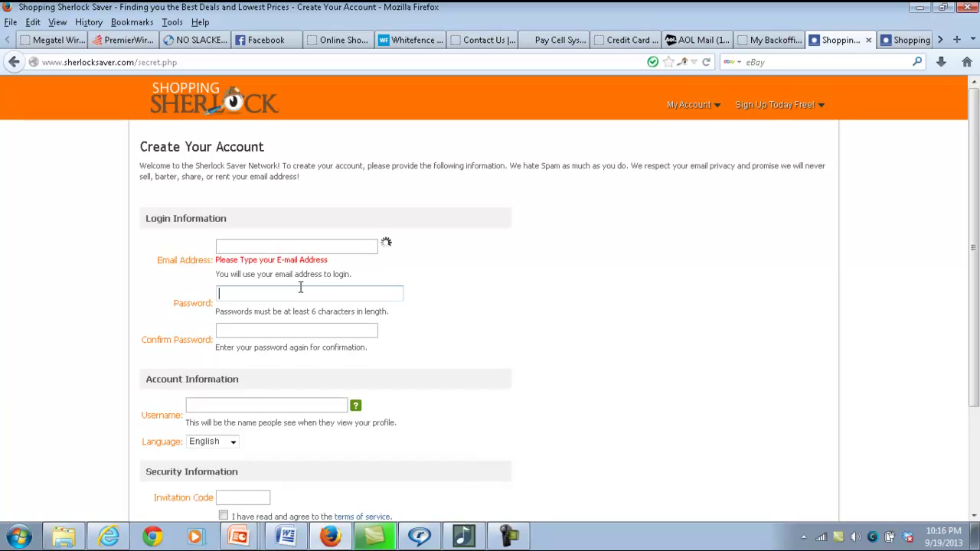
click(278, 329)
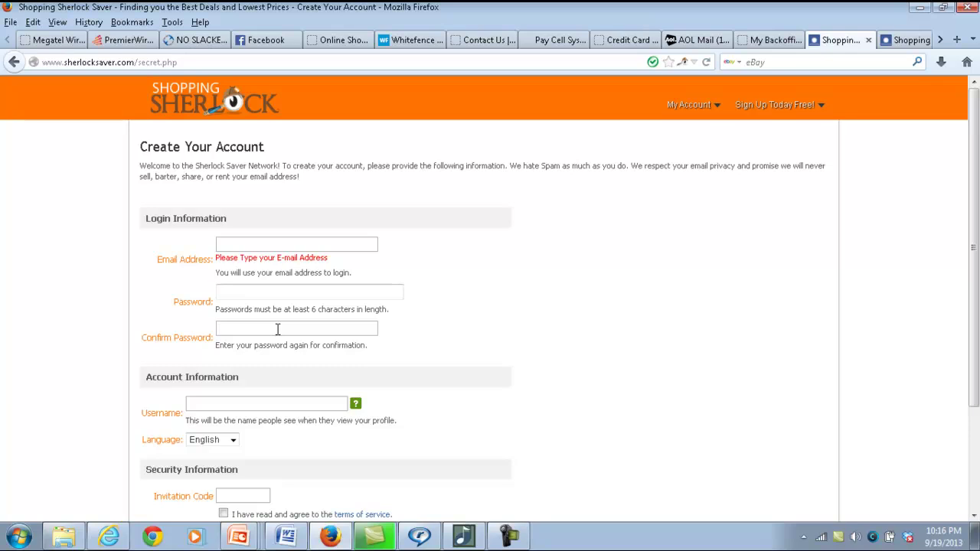
click(242, 405)
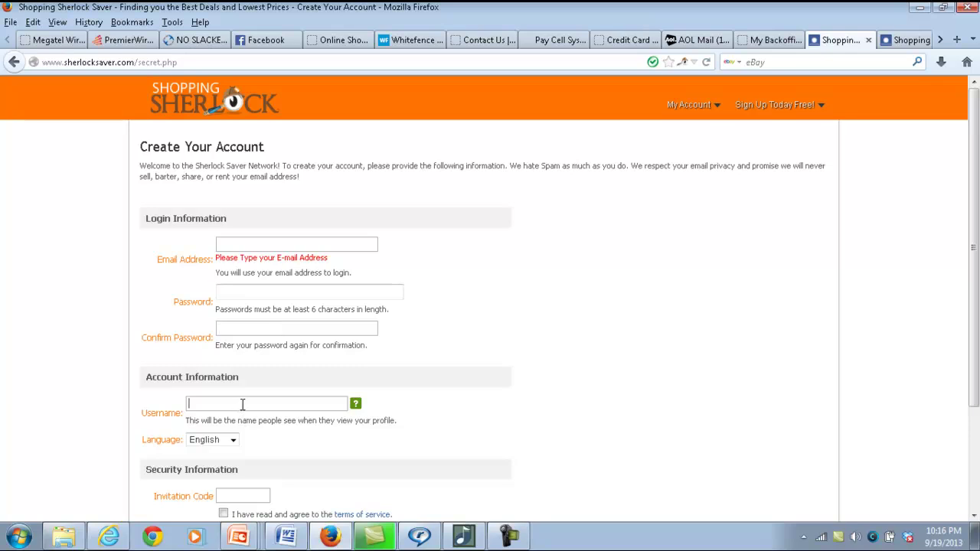
click(280, 494)
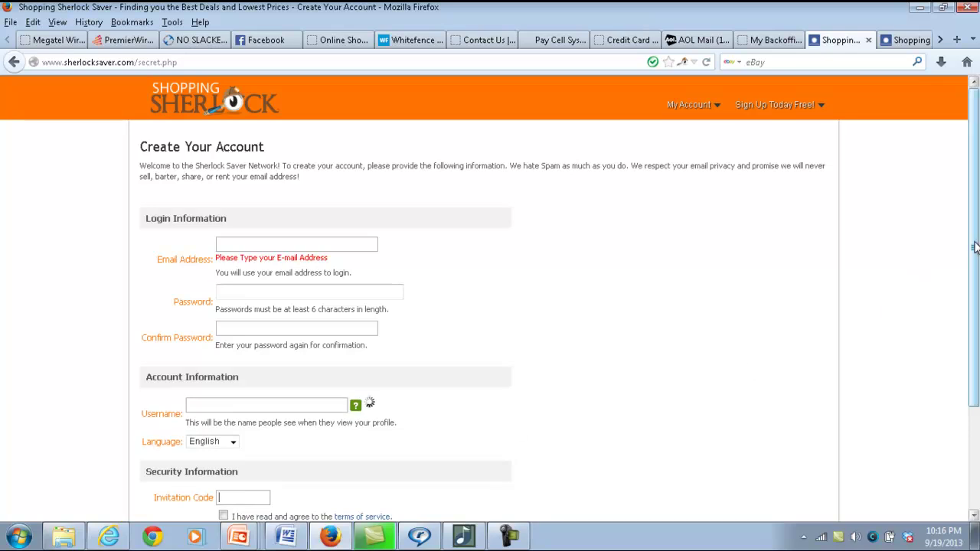
scroll(961, 302, down, 3)
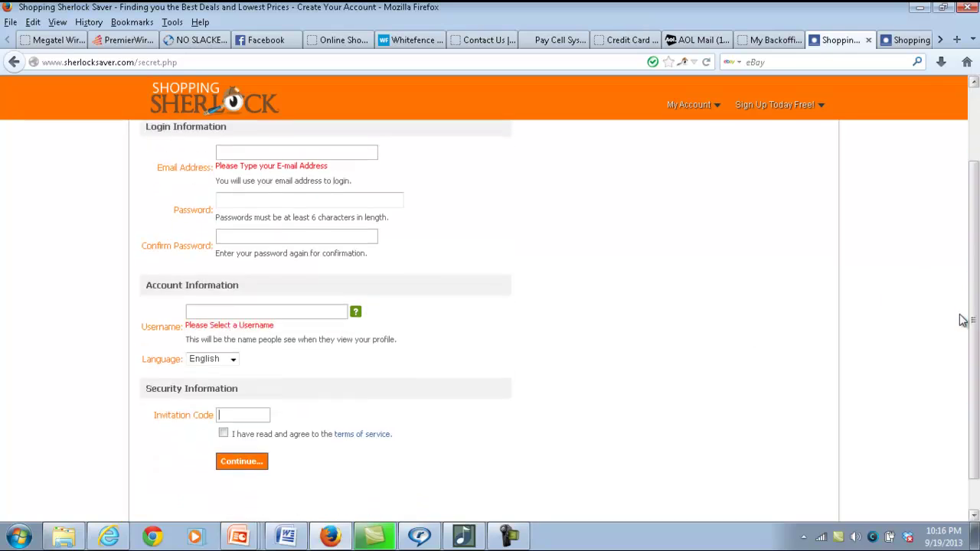
Agree to the terms of service, replace the invitation code with a new one, and submit the account
click(223, 434)
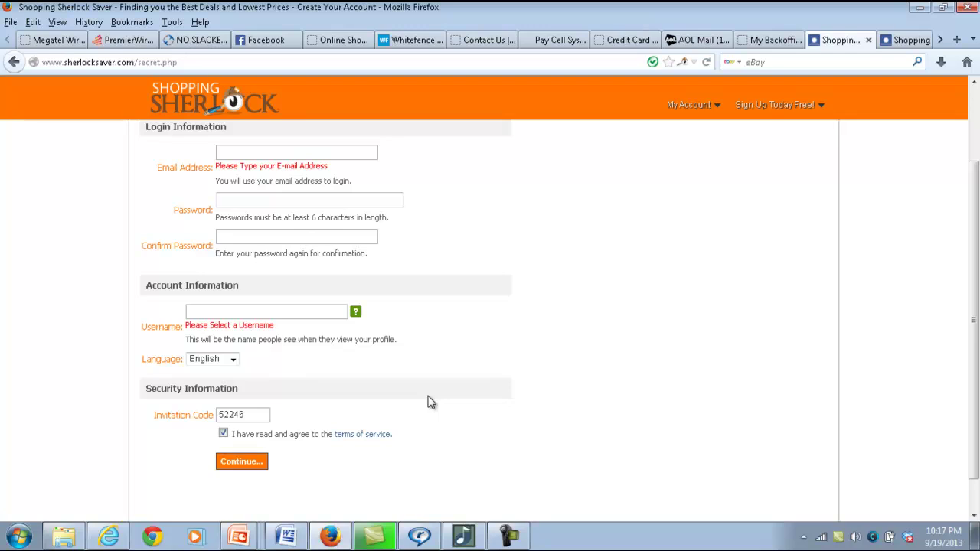
click(259, 411)
key(BackSpace)
key(BackSpace)
key(BackSpace)
key(BackSpace)
key(BackSpace)
click(258, 469)
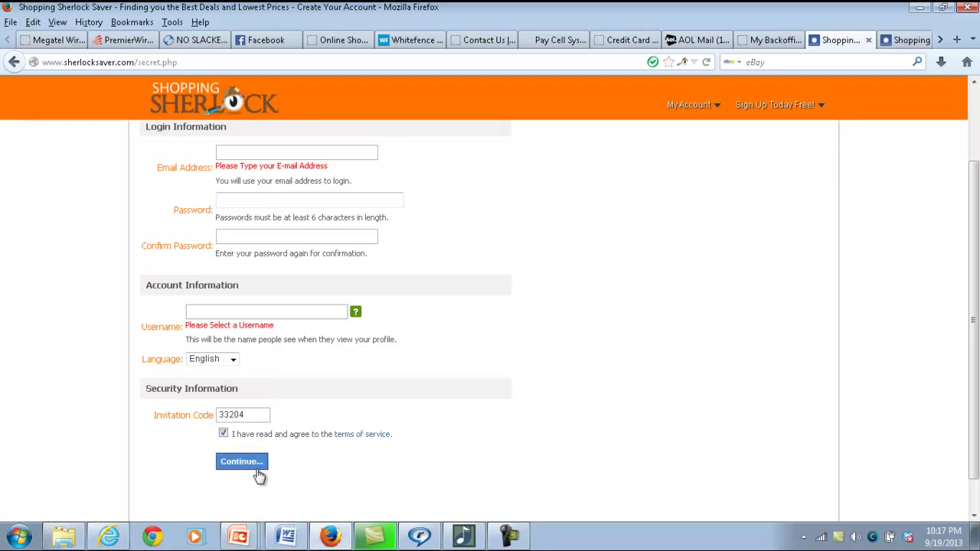
click(907, 43)
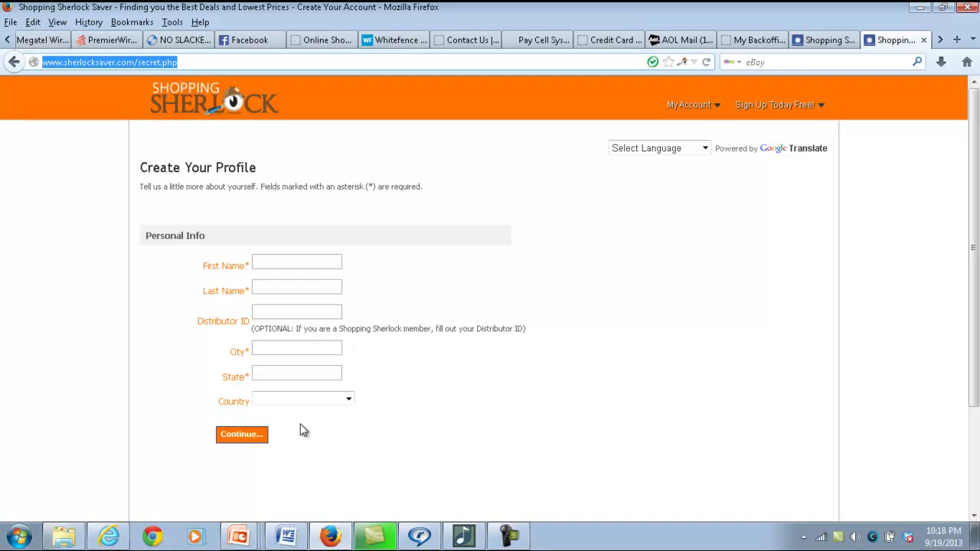
click(494, 536)
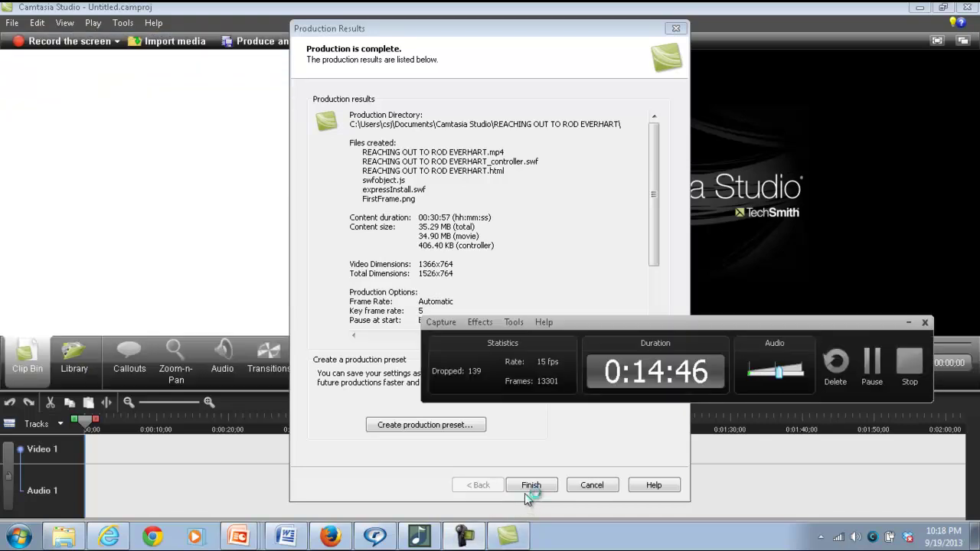
click(872, 366)
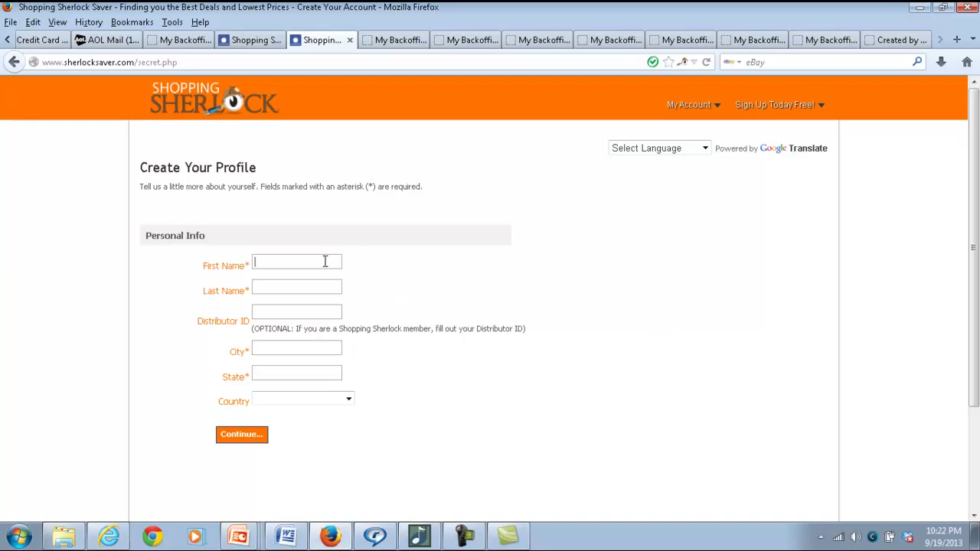
click(303, 291)
click(348, 401)
click(348, 402)
click(349, 400)
click(348, 401)
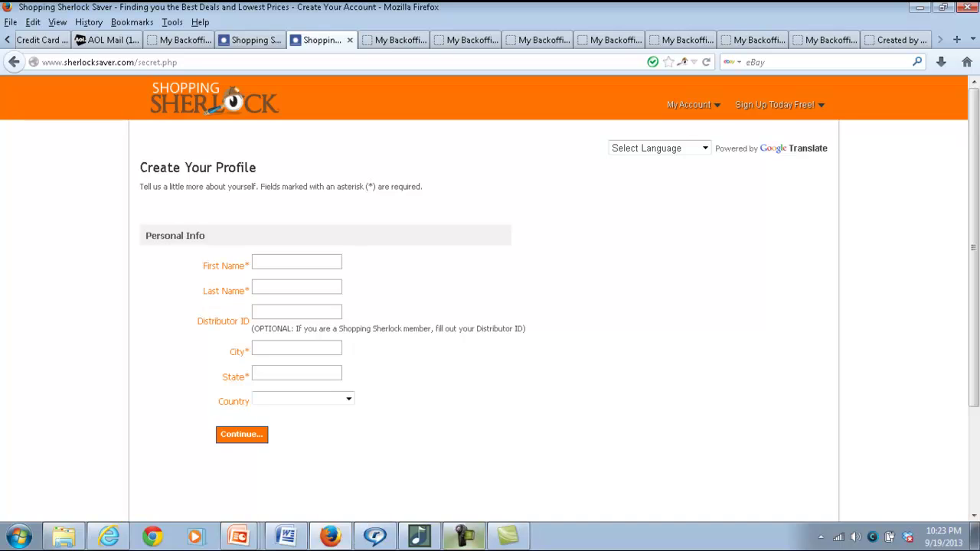
click(458, 542)
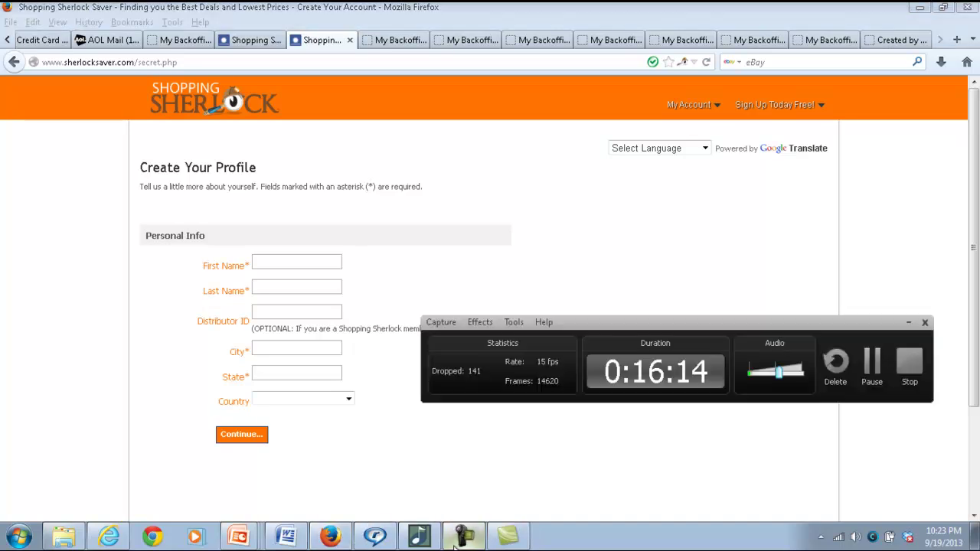
click(871, 367)
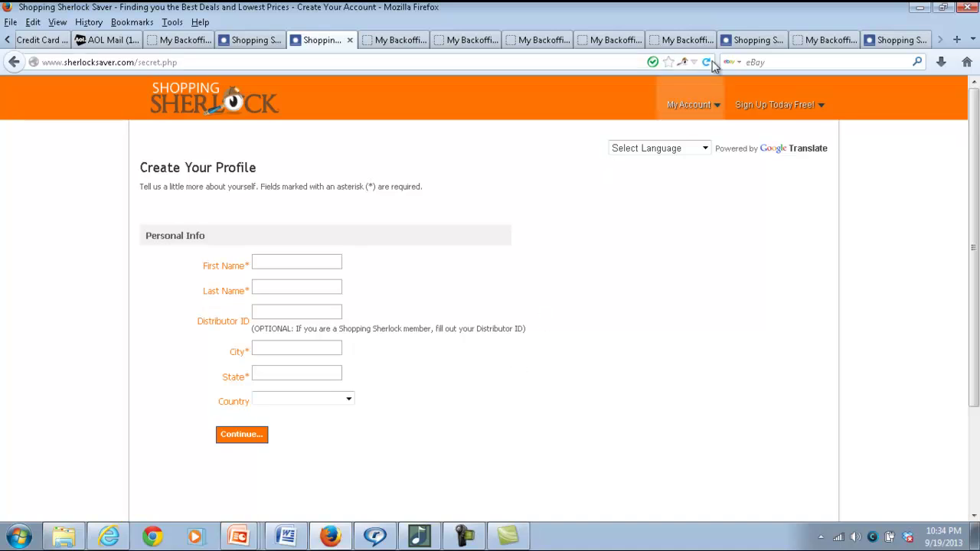
On the login page, fill the Email field with the saved address from autocomplete and log in
click(754, 43)
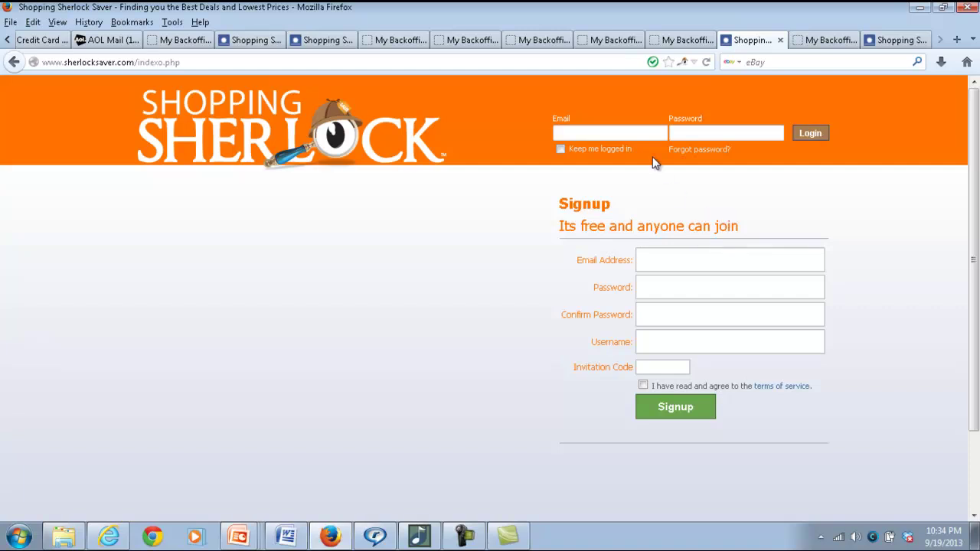
click(628, 134)
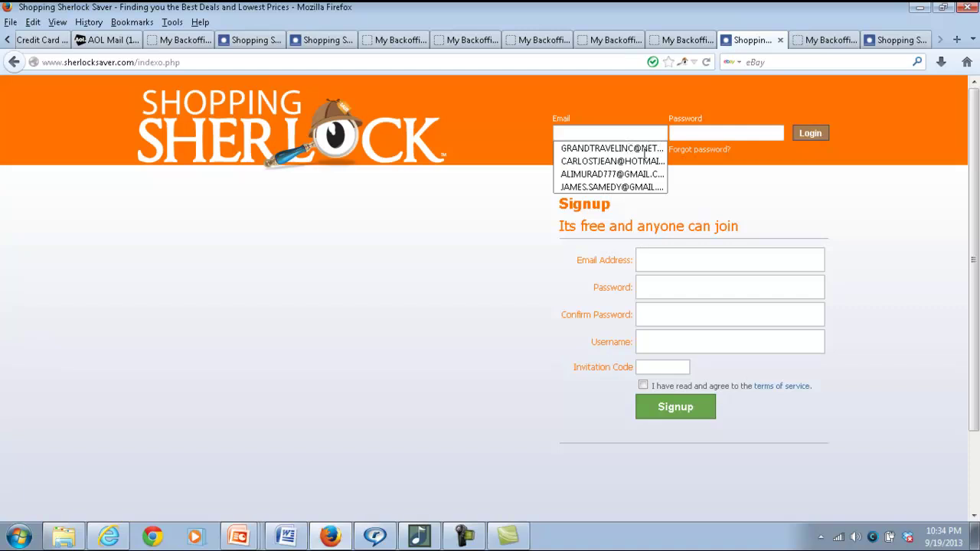
click(642, 151)
click(650, 150)
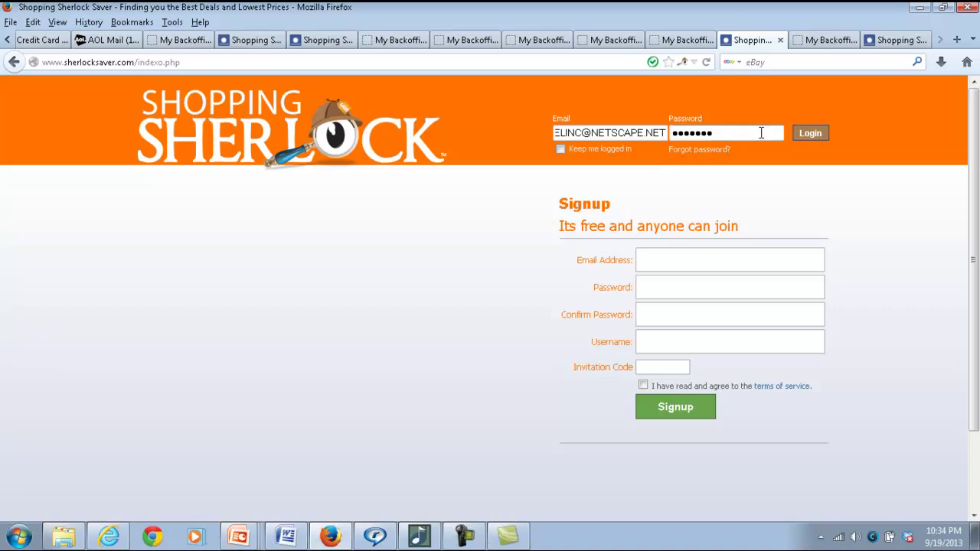
click(821, 138)
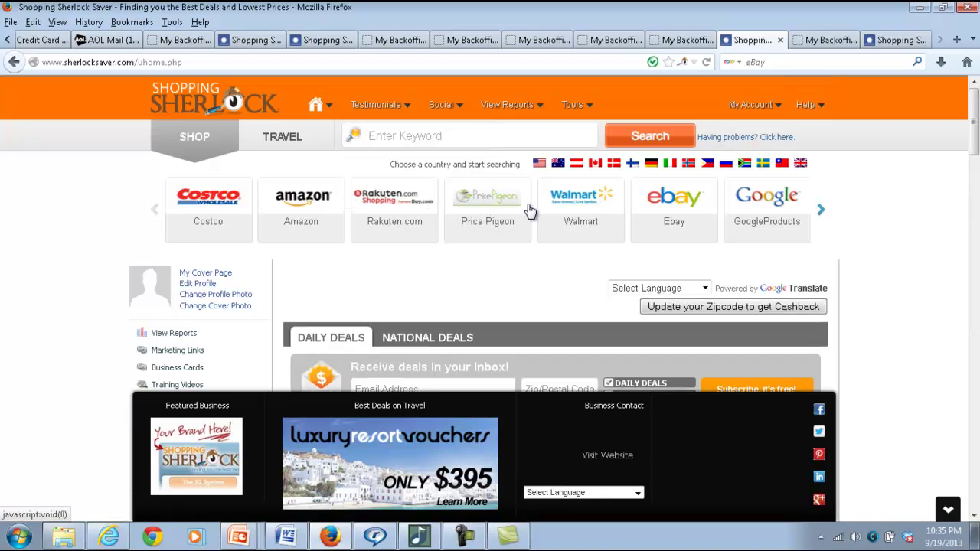
Shift the store carousel one place so it runs from Amazon to Dealtime.com
click(476, 143)
click(820, 214)
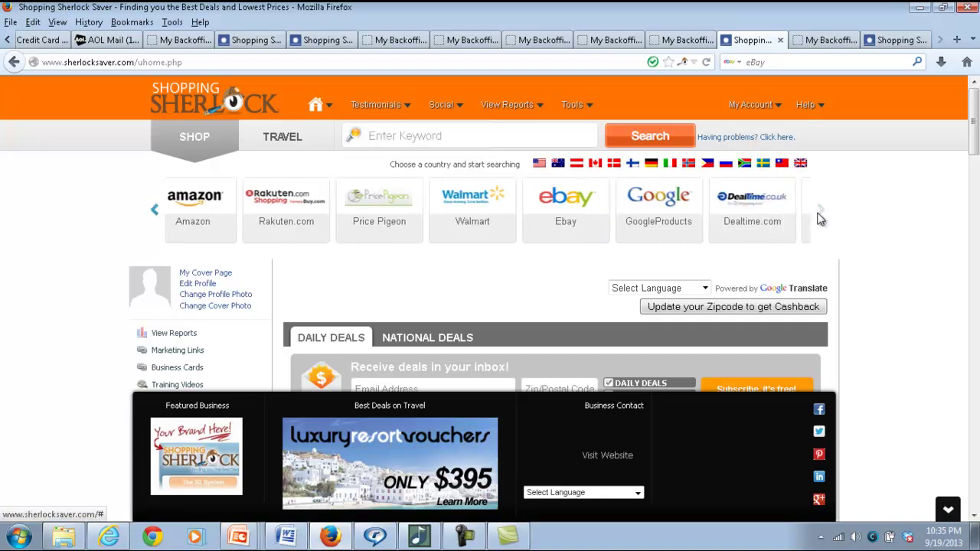